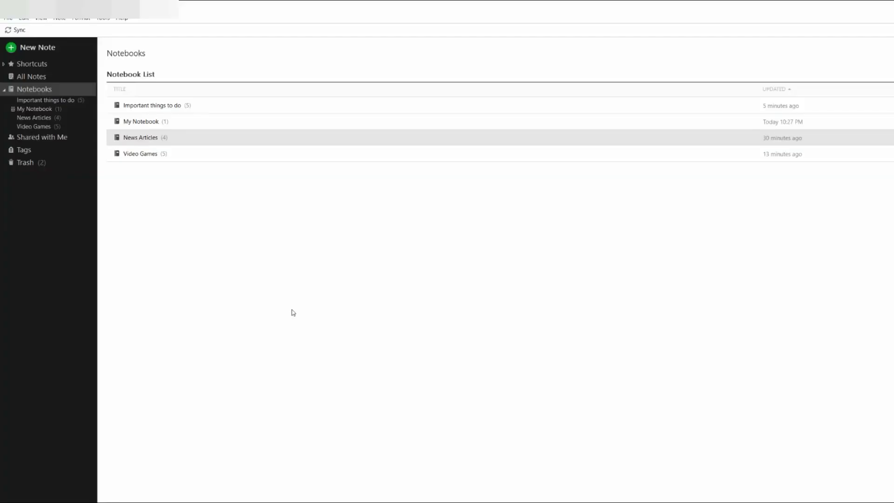
# Step: Search All Notes for 'plans' and scroll through the matching notes
pyautogui.click(30, 77)
pyautogui.click(144, 73)
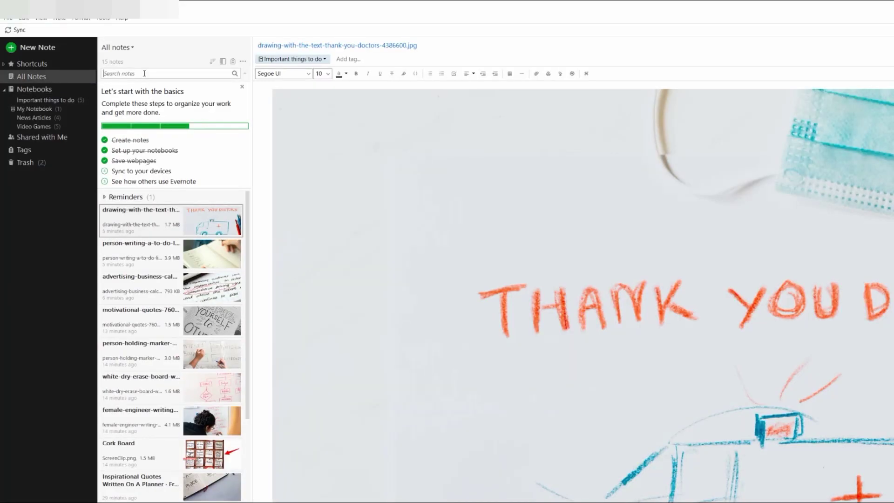
pyautogui.write('plans')
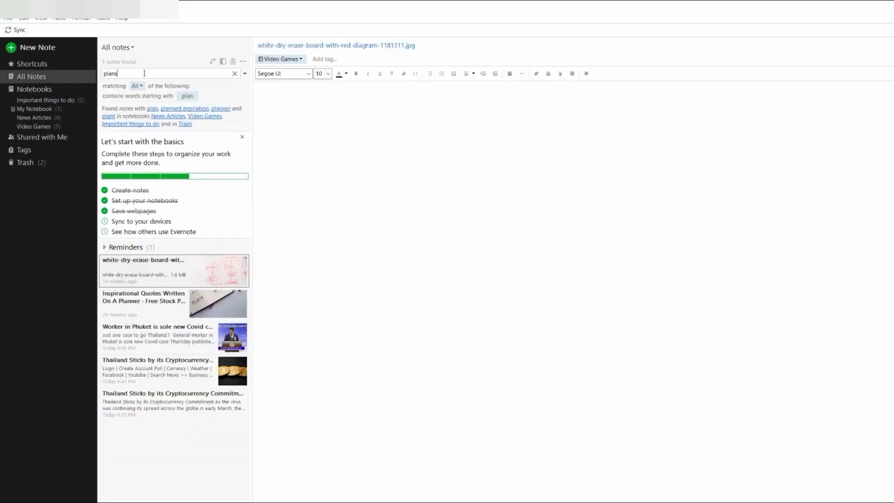
pyautogui.scroll(-3, 753, 299)
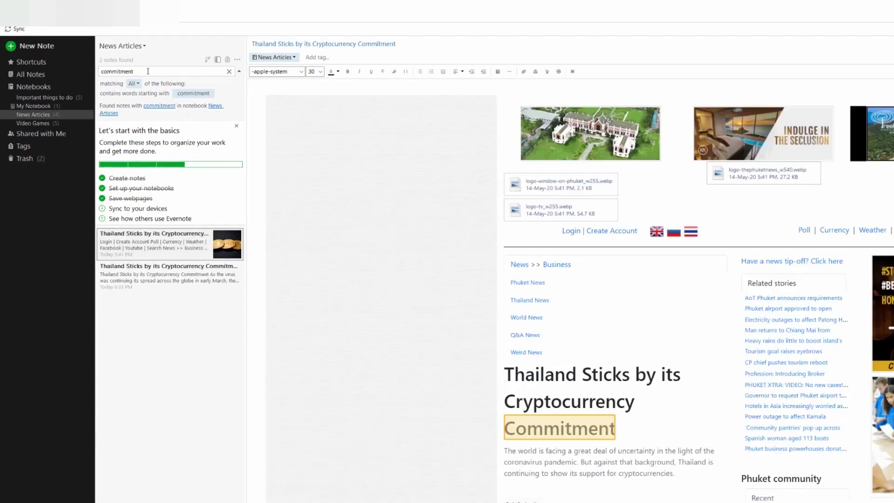
pyautogui.scroll(-7, 513, 114)
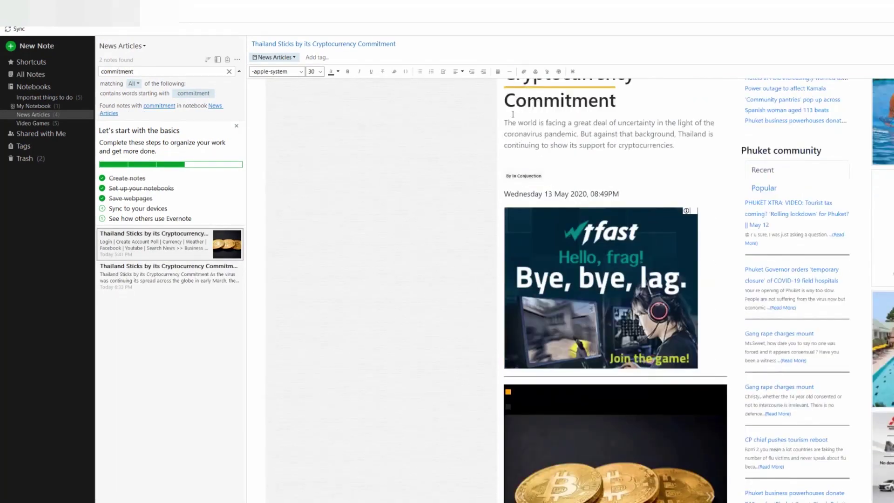
pyautogui.scroll(2, 512, 114)
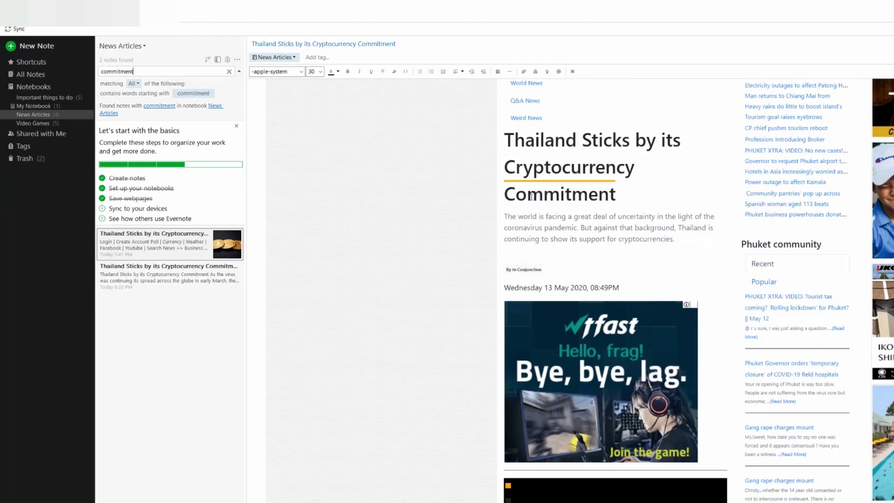
pyautogui.scroll(-14, 531, 197)
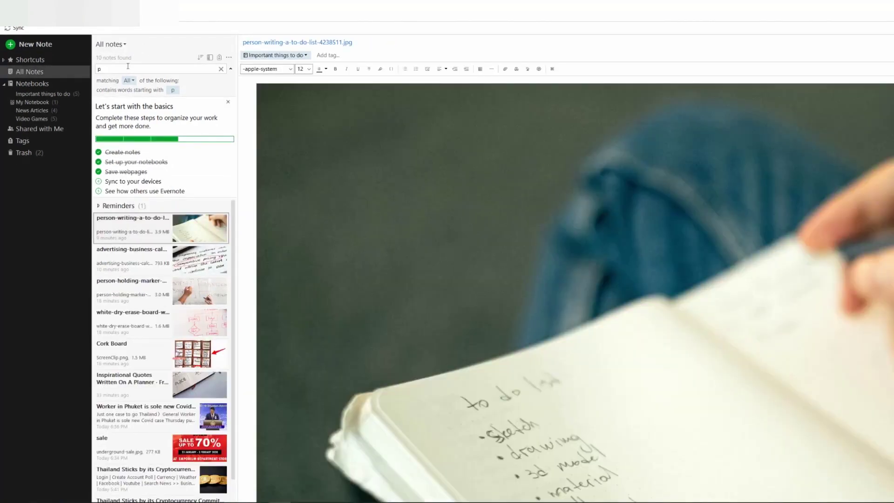
# Step: Replace the search term with 'phuket' to bring up the Worker in Phuket note
pyautogui.click(107, 68)
pyautogui.write('phuket')
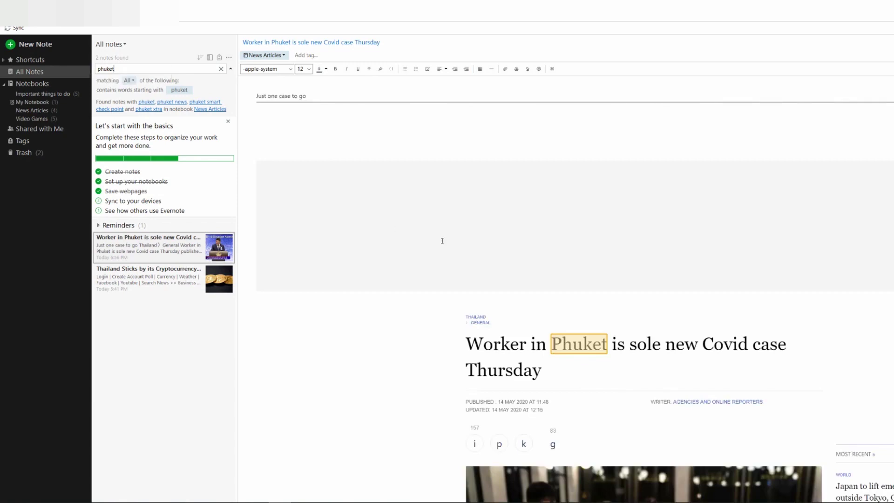
pyautogui.scroll(-6, 444, 238)
pyautogui.scroll(3, 536, 184)
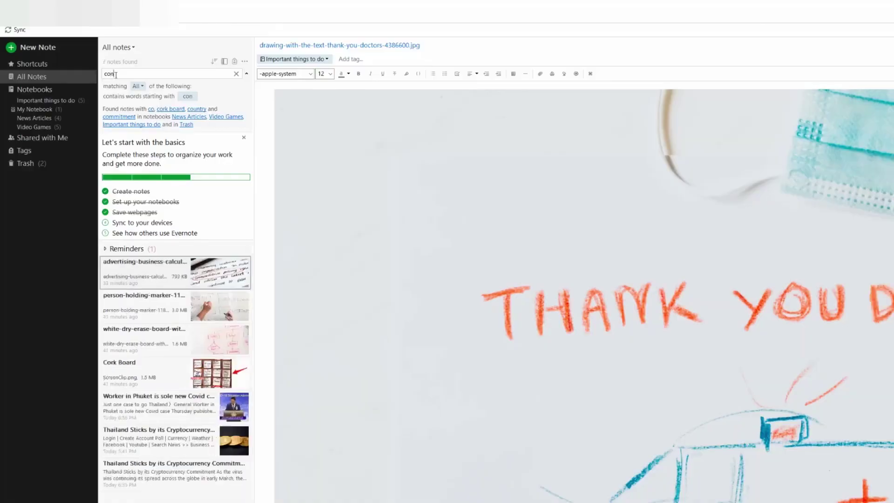
# Step: Search the notes for 'content', narrowing the results to two notes
pyautogui.write('nt')
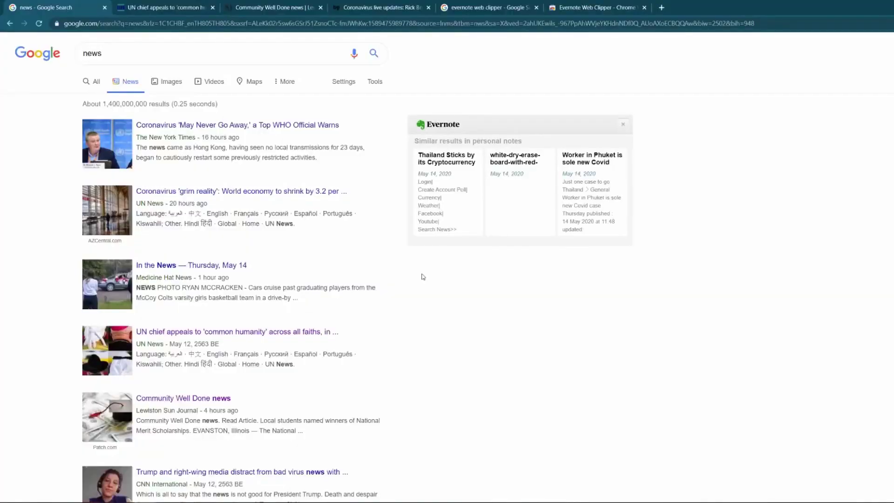
# Step: Browse the news article and Web Clipper tabs, ending on the UN chief article
pyautogui.click(165, 10)
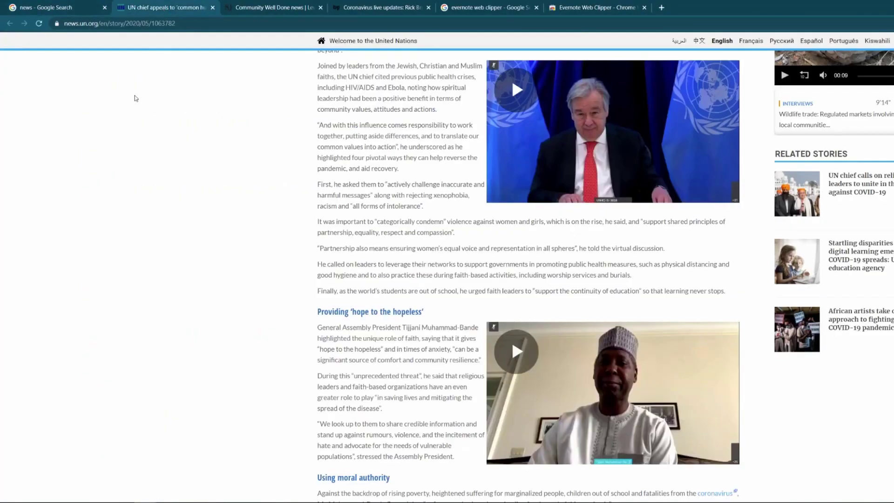
pyautogui.click(269, 8)
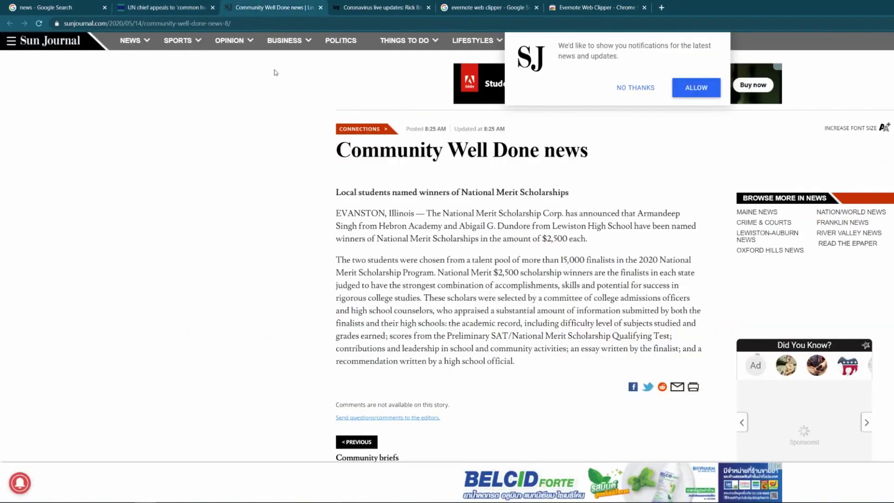
pyautogui.click(377, 10)
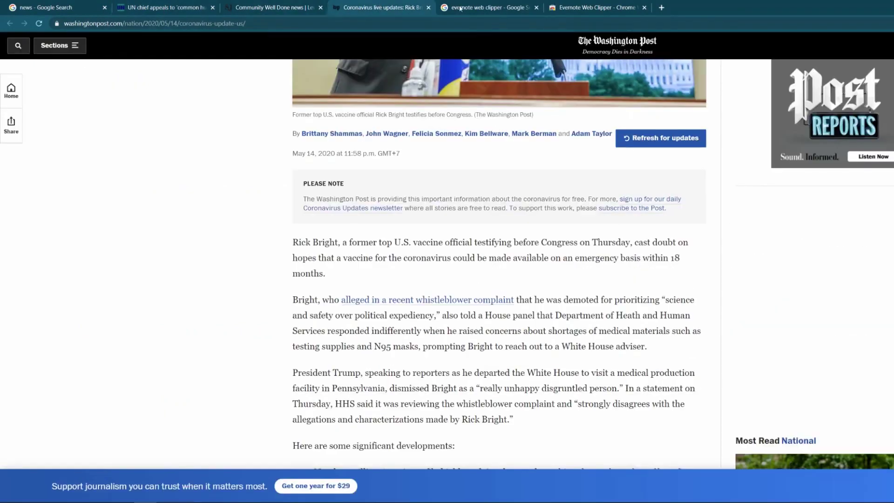
pyautogui.click(501, 7)
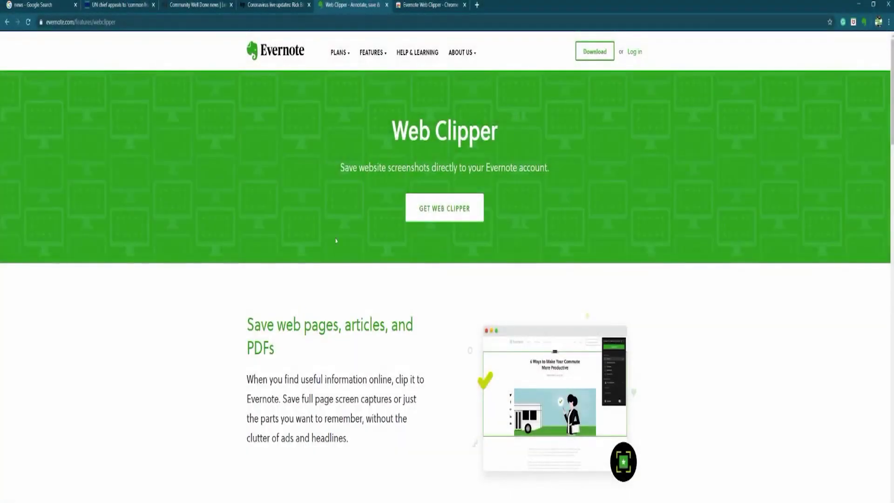
pyautogui.click(424, 7)
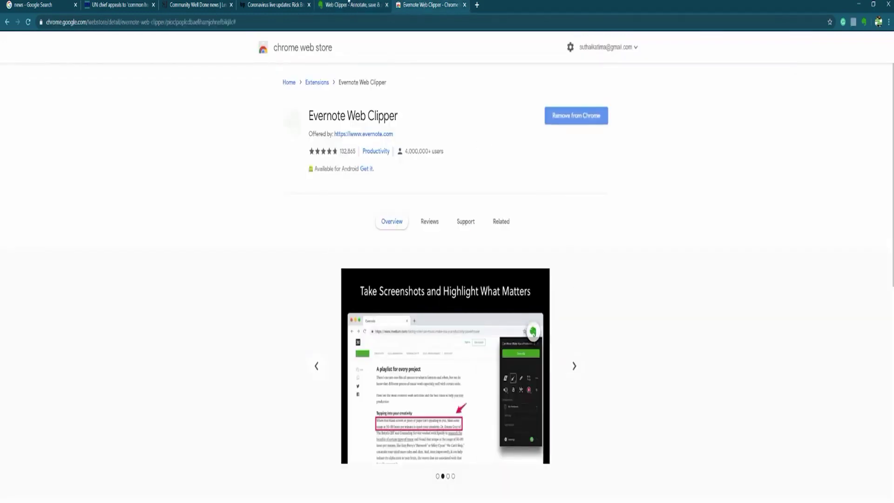
pyautogui.click(347, 4)
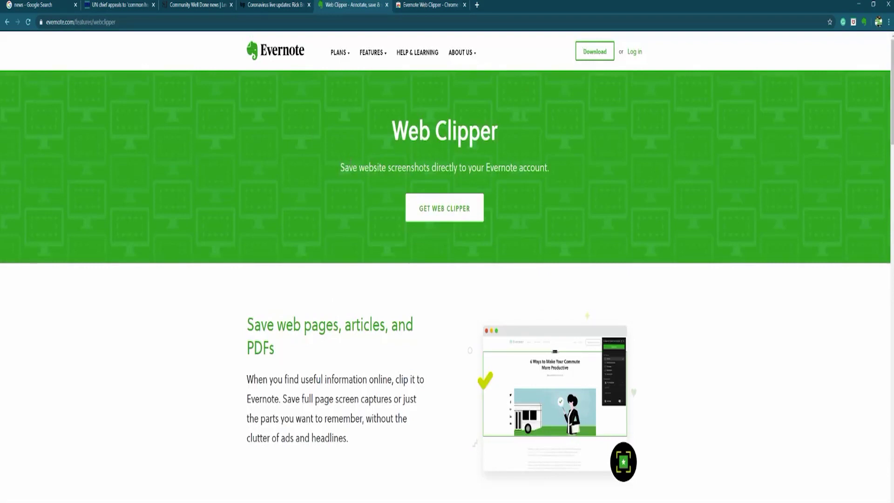
pyautogui.click(265, 7)
pyautogui.click(191, 6)
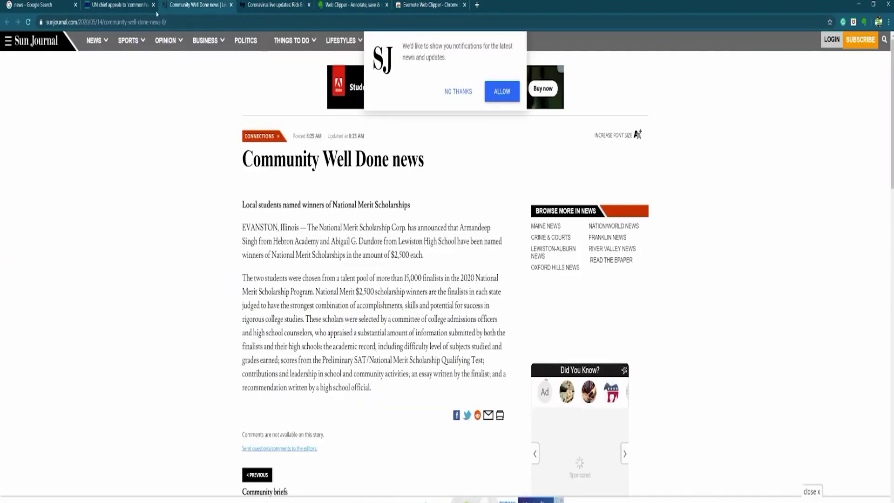
pyautogui.click(131, 6)
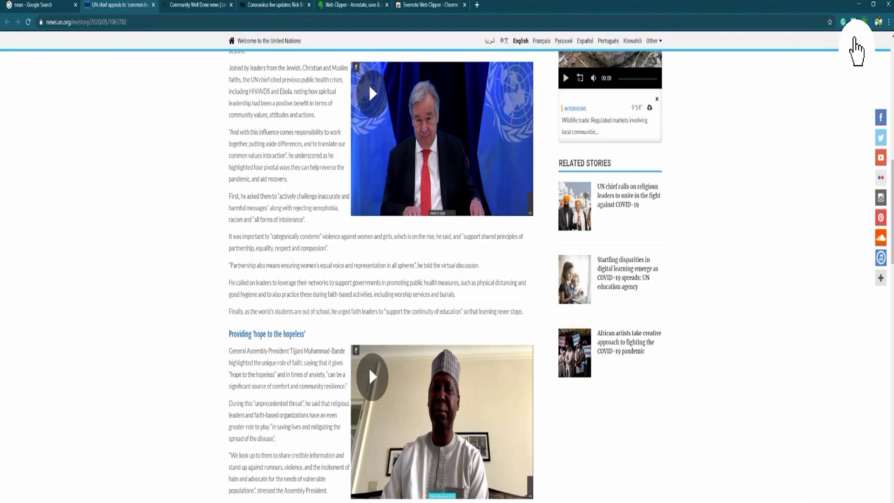
# Step: Preview the UN chief article as Article, Simplified article, Bookmark and Screenshot clips
pyautogui.click(854, 37)
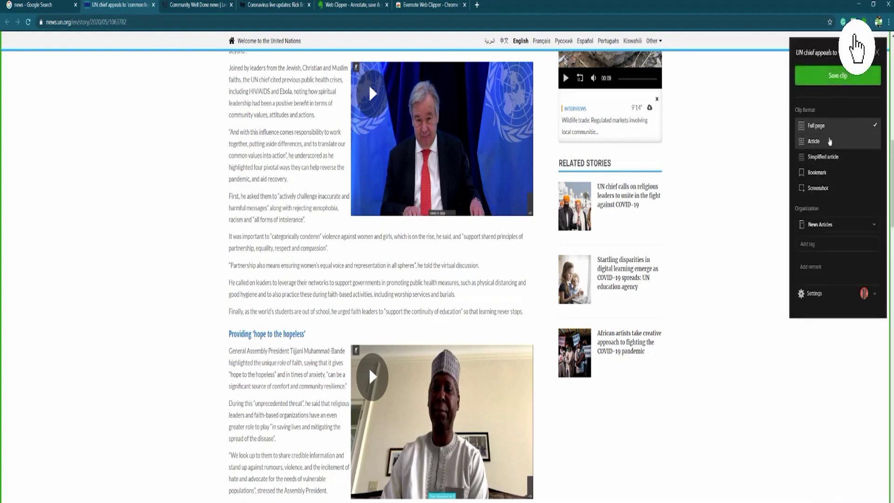
pyautogui.click(822, 142)
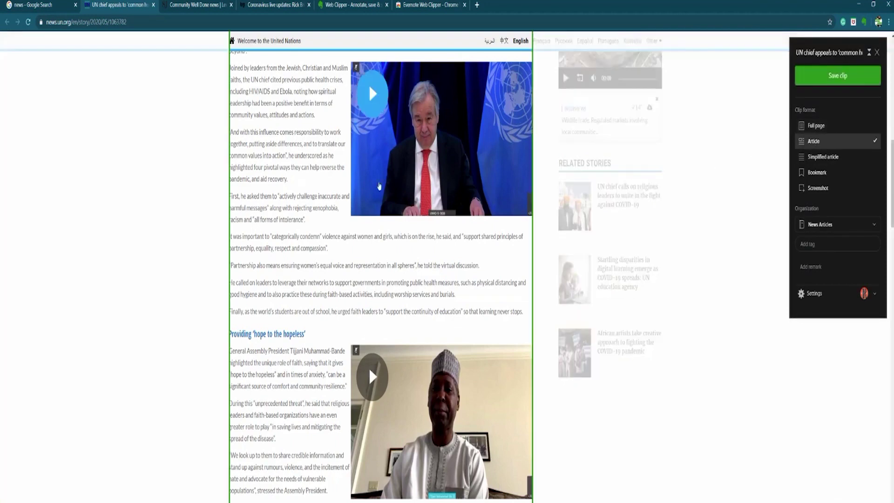
pyautogui.scroll(4, 379, 187)
pyautogui.scroll(-10, 322, 254)
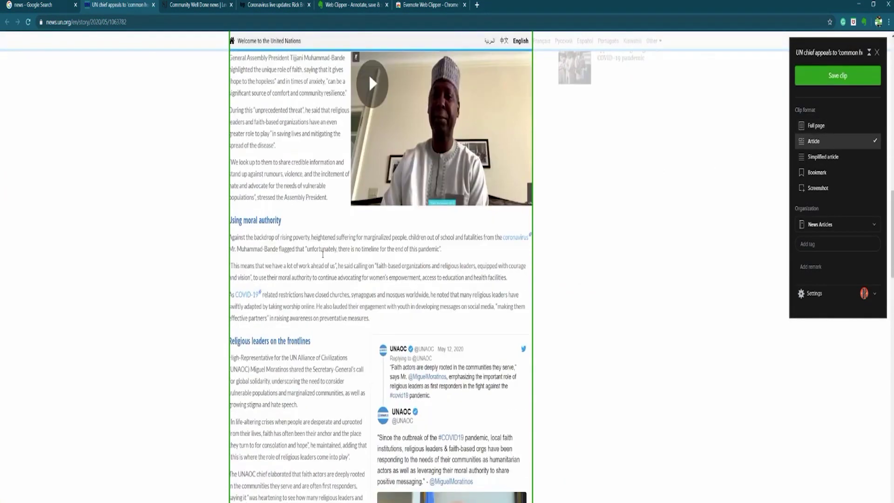
pyautogui.scroll(-5, 322, 254)
pyautogui.click(823, 156)
pyautogui.scroll(-11, 427, 200)
pyautogui.scroll(12, 428, 206)
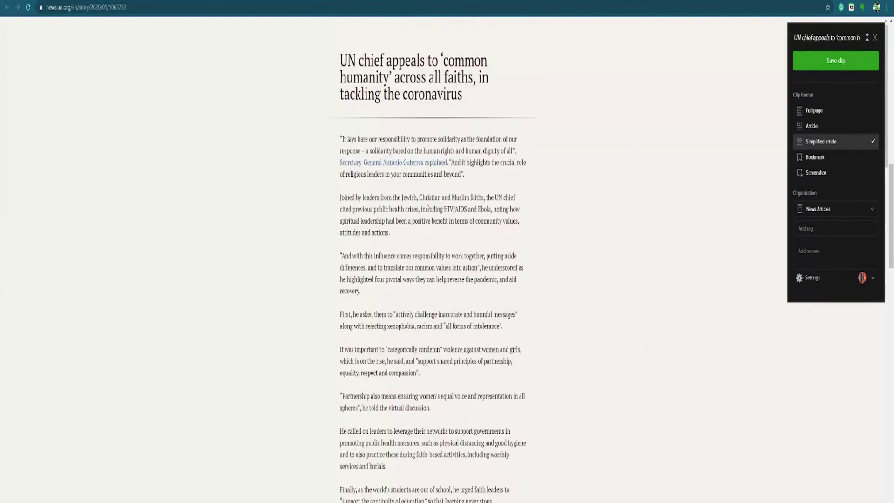
pyautogui.click(806, 159)
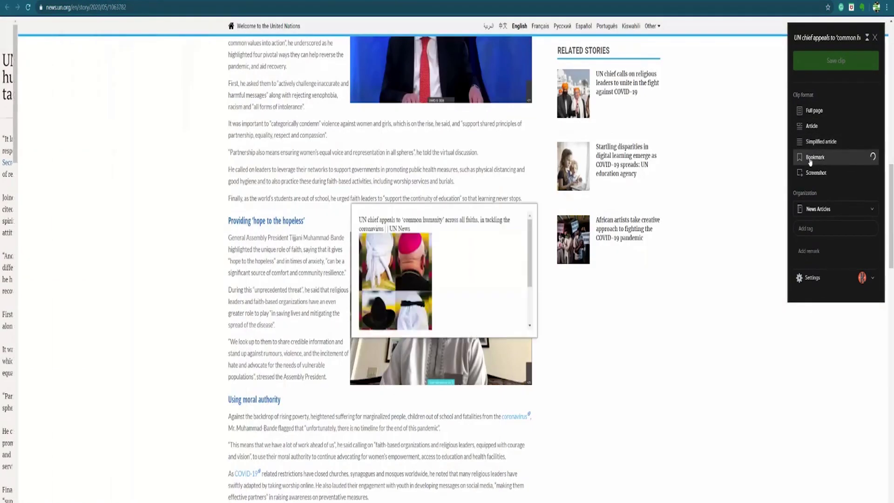
pyautogui.click(808, 174)
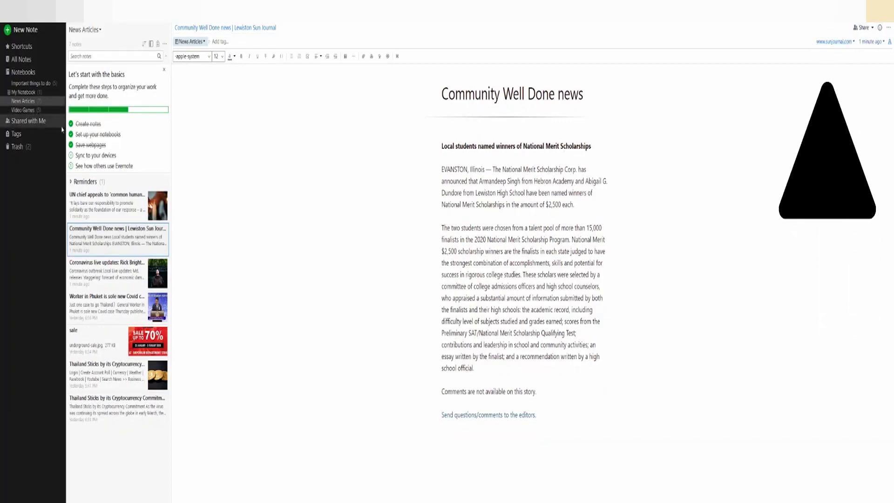
# Step: Open and scroll through the clipped Coronavirus live updates note
pyautogui.click(114, 279)
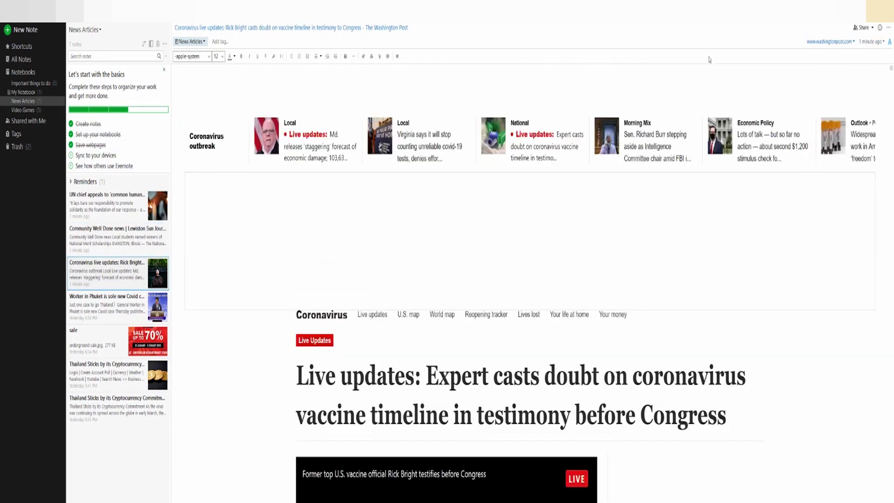
pyautogui.scroll(-20, 515, 132)
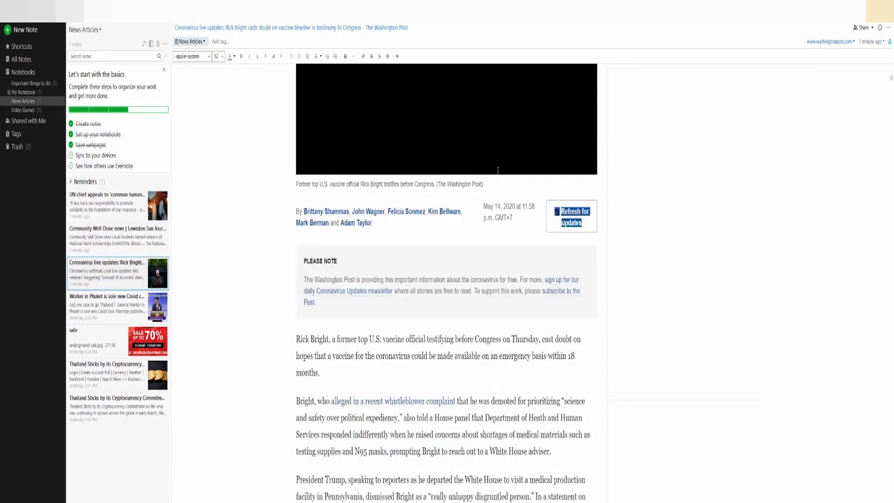
pyautogui.scroll(20, 410, 257)
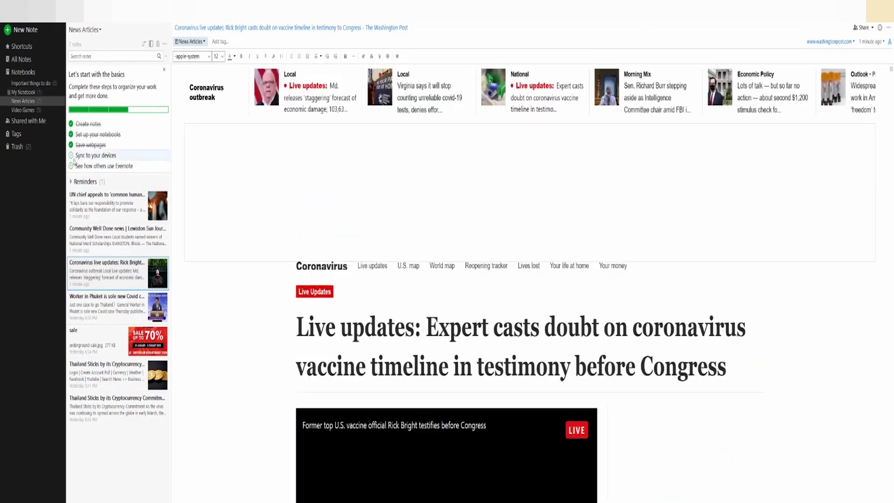
# Step: Search the notes for 'UN' and open the UN chief article note
pyautogui.click(94, 56)
pyautogui.write('UN')
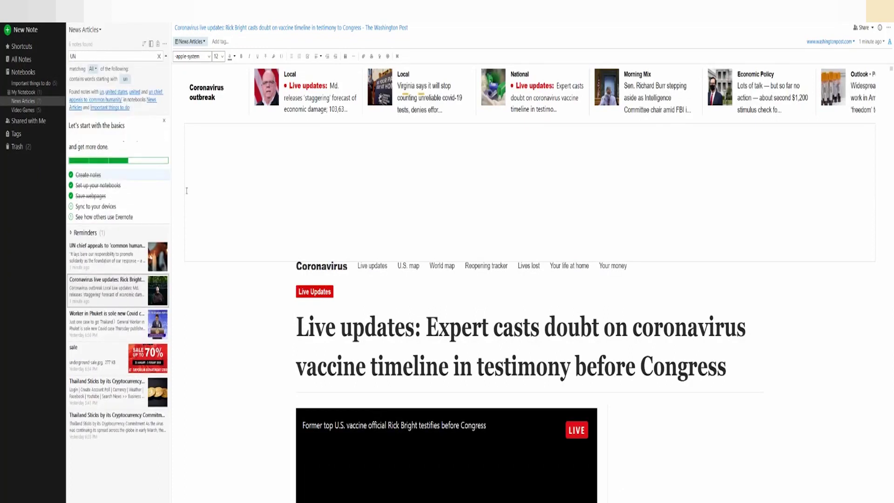
pyautogui.click(134, 261)
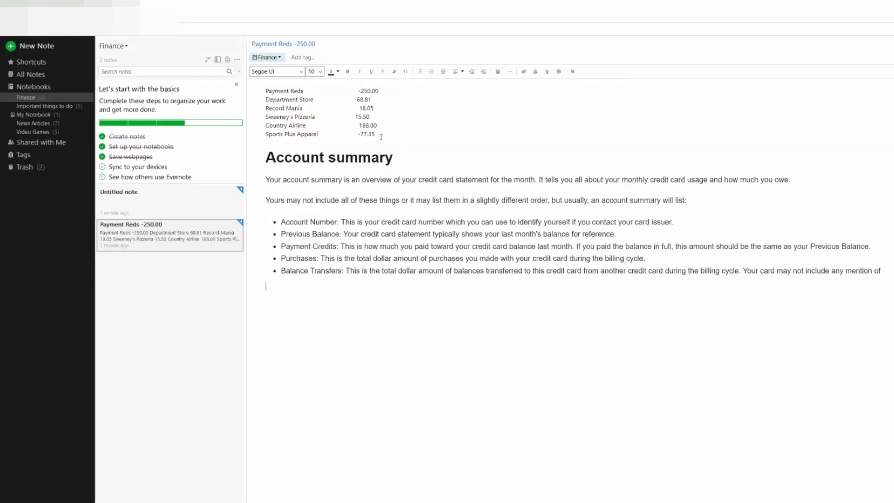
# Step: Select the Payment Reds payments table from -77.35 up to its title
pyautogui.moveTo(380, 136); pyautogui.dragTo(270, 90)
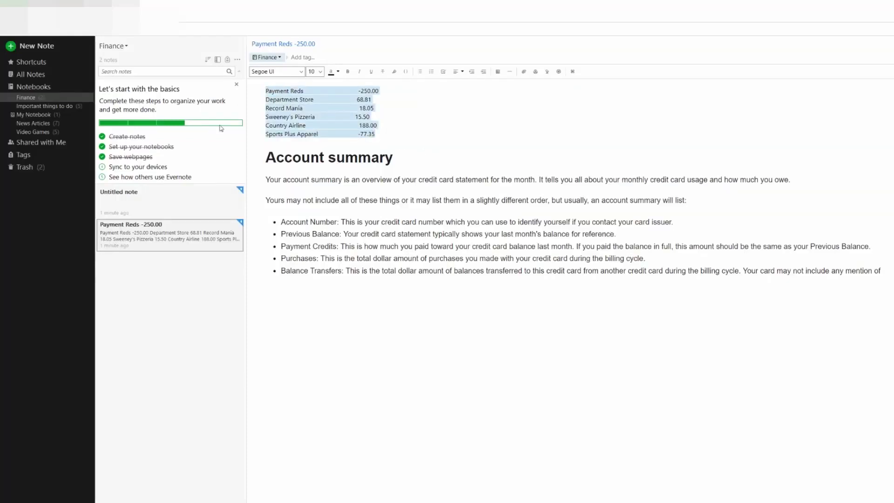
# Step: Encrypt the selected payments table with a passphrase
pyautogui.rightClick(329, 122)
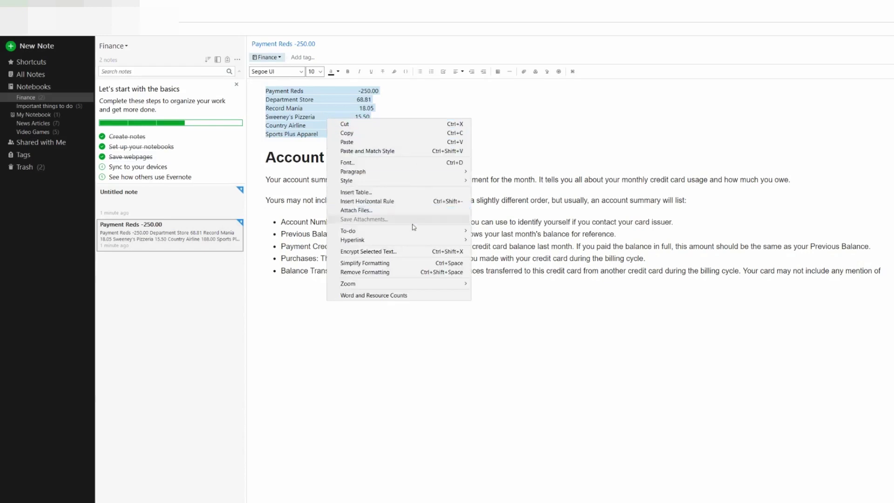
pyautogui.click(399, 251)
pyautogui.write('12')
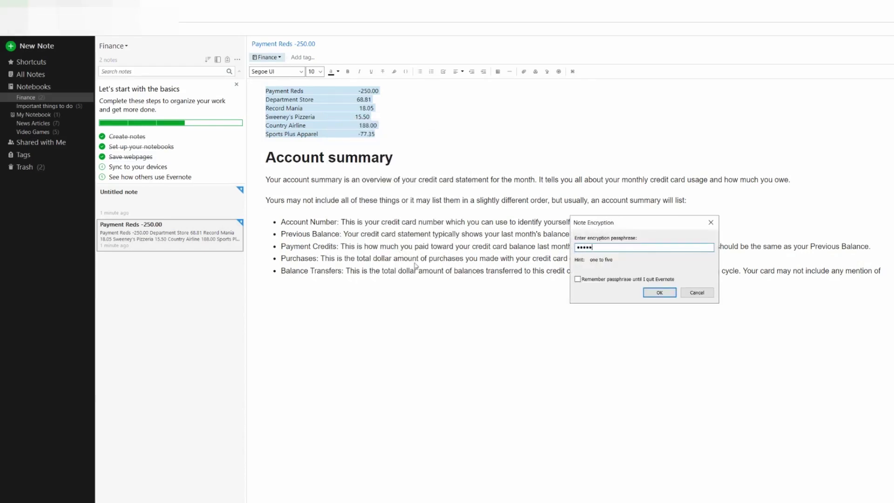
pyautogui.click(654, 293)
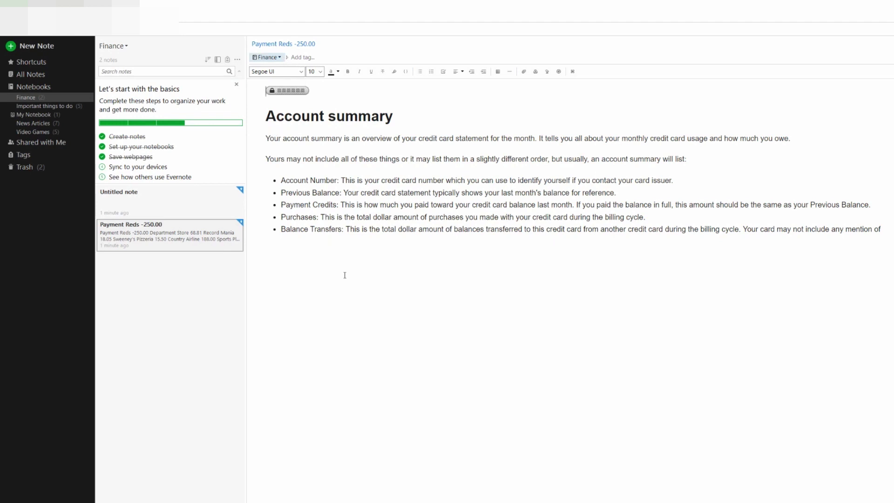
# Step: Permanently decrypt the encrypted table by entering the passphrase
pyautogui.click(282, 90)
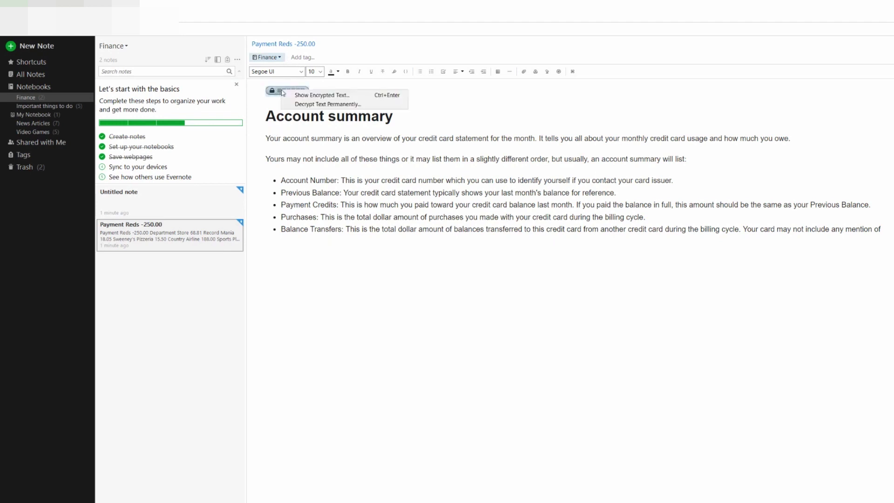
pyautogui.click(306, 104)
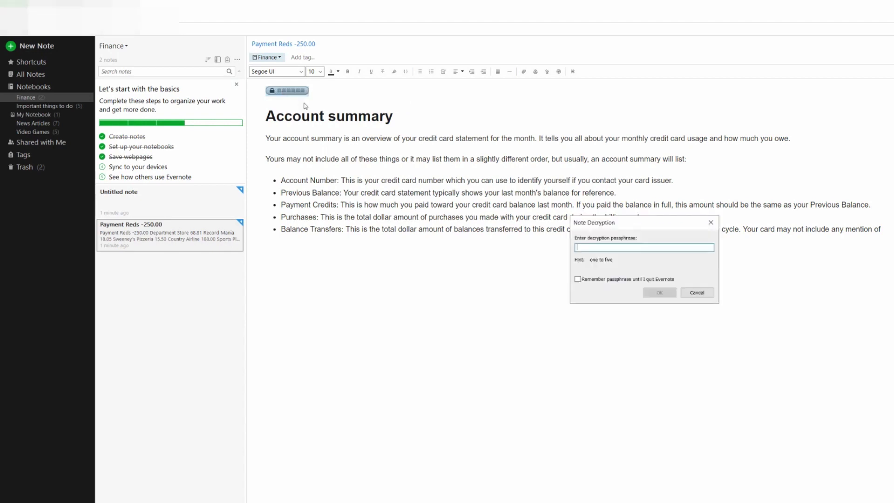
pyautogui.write('12')
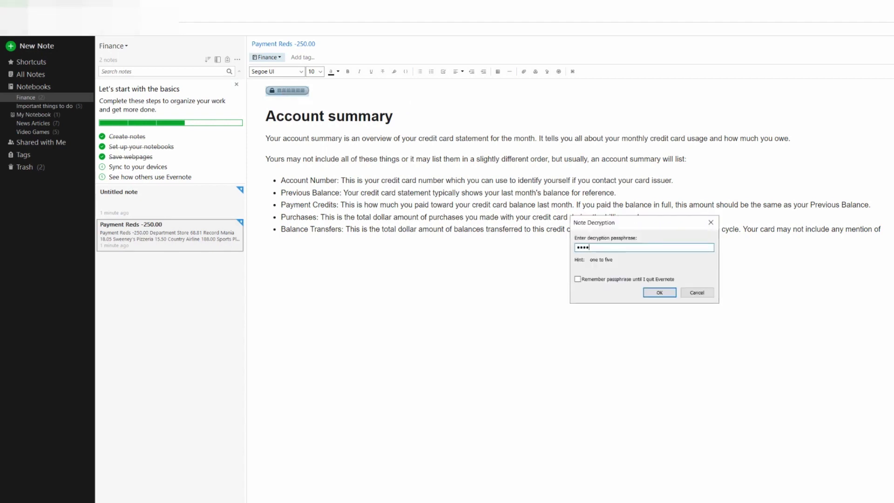
pyautogui.click(660, 292)
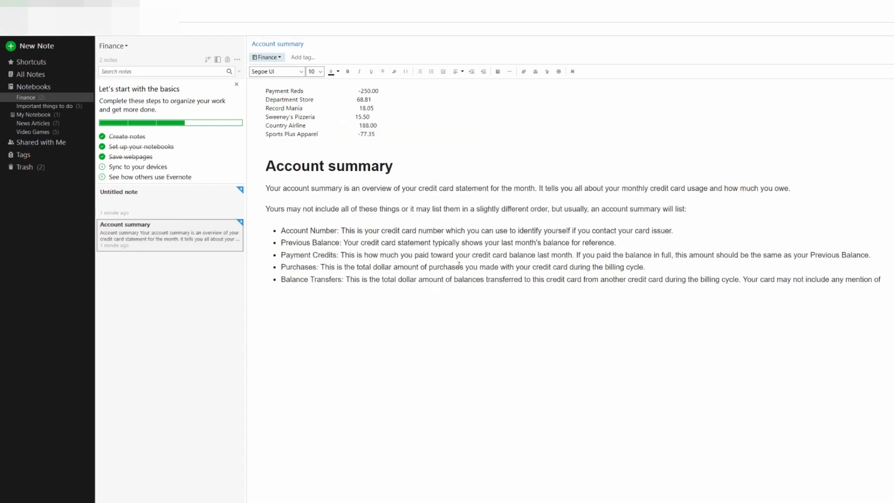
# Step: Select the Purchases bullet line and begin encrypting it with a passphrase
pyautogui.moveTo(645, 267); pyautogui.dragTo(284, 268)
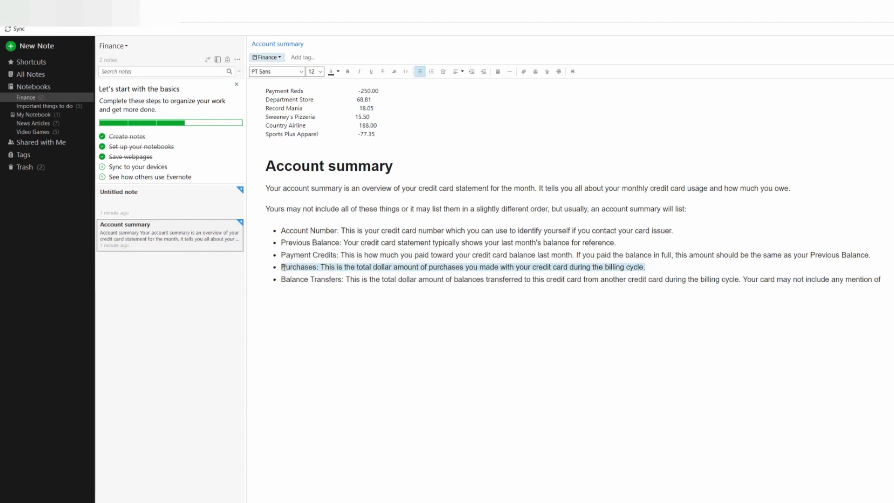
pyautogui.rightClick(284, 269)
pyautogui.click(322, 401)
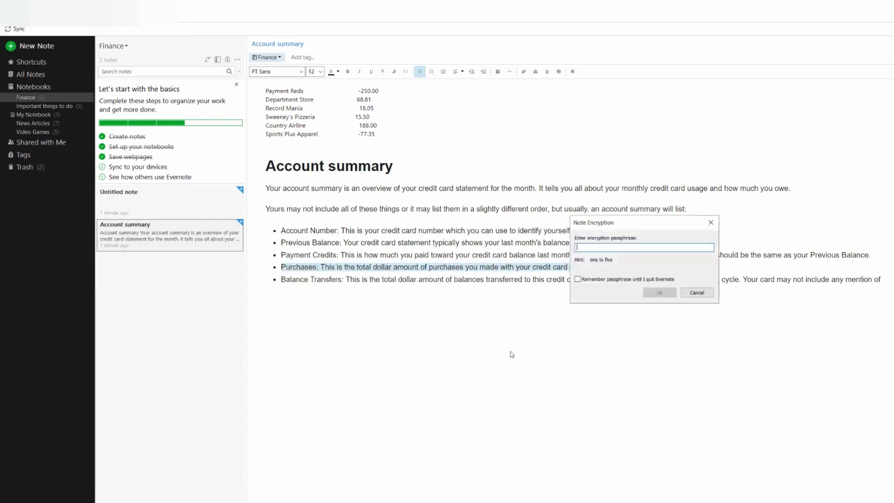
pyautogui.write('1')
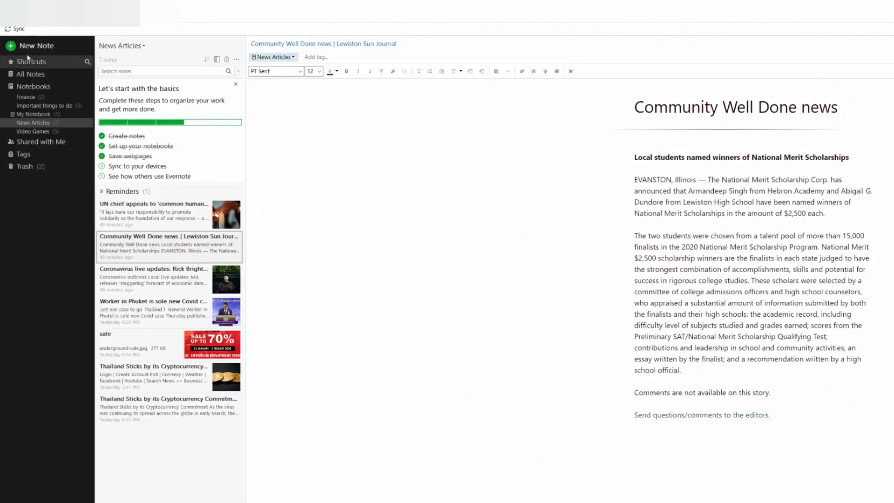
# Step: Create the local notebook 'PC1 Private Notes', open it, and sync
pyautogui.hotkey('alt', 'f')
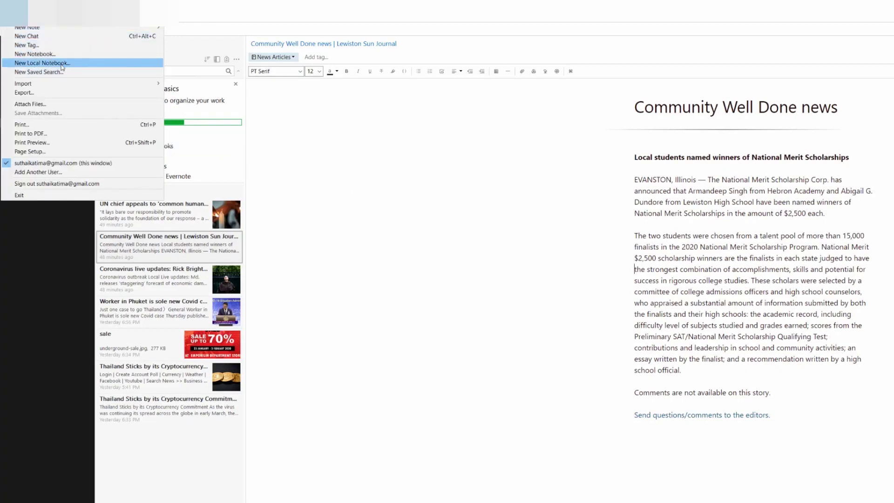
pyautogui.click(47, 82)
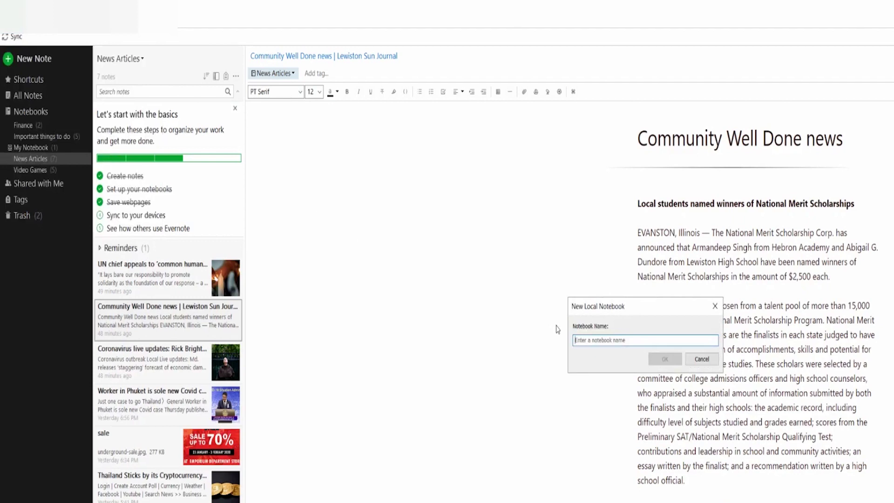
pyautogui.write('PC1 Private Notes')
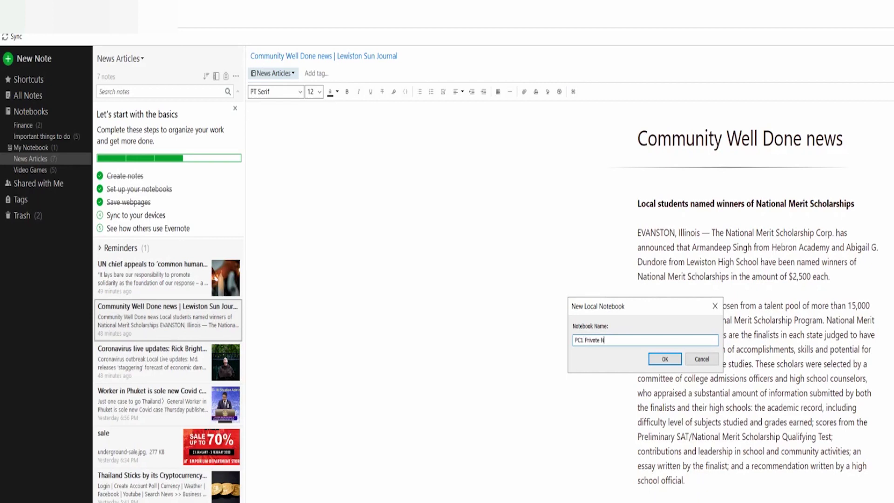
pyautogui.click(664, 358)
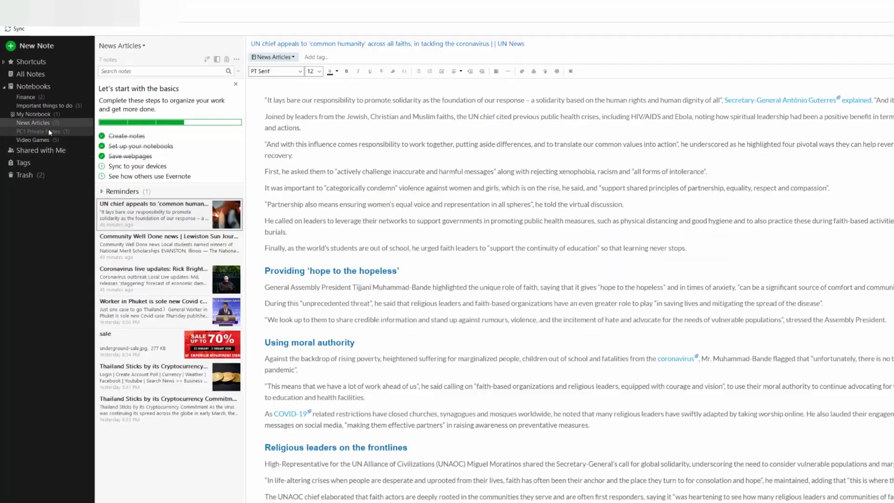
pyautogui.click(42, 132)
pyautogui.click(12, 30)
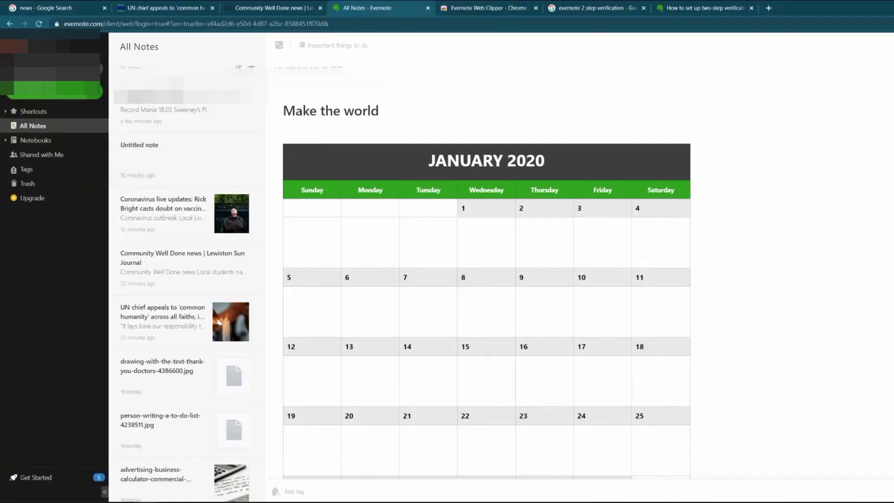
# Step: Go to account Settings > Security Summary and enable Two-Step Verification
pyautogui.click(63, 47)
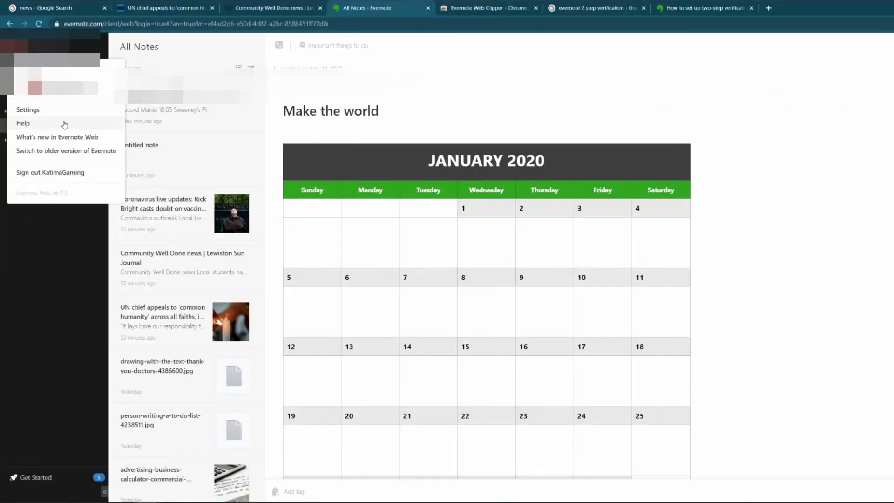
pyautogui.click(46, 111)
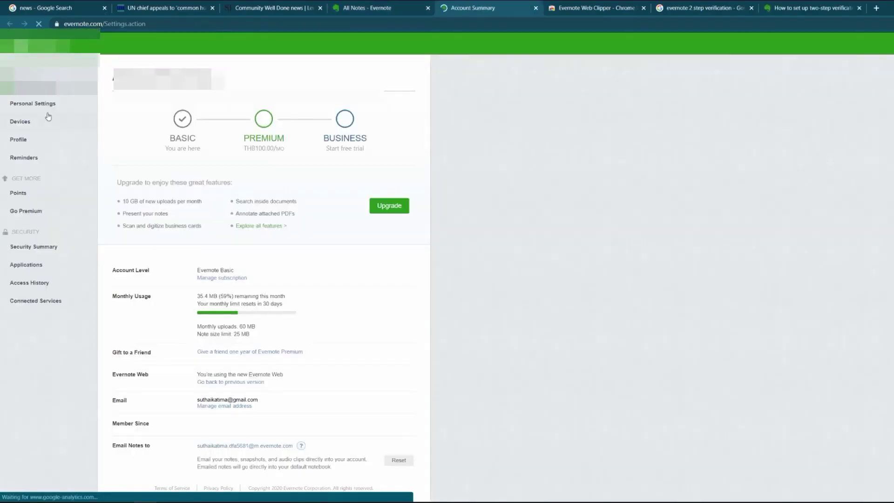
pyautogui.click(46, 251)
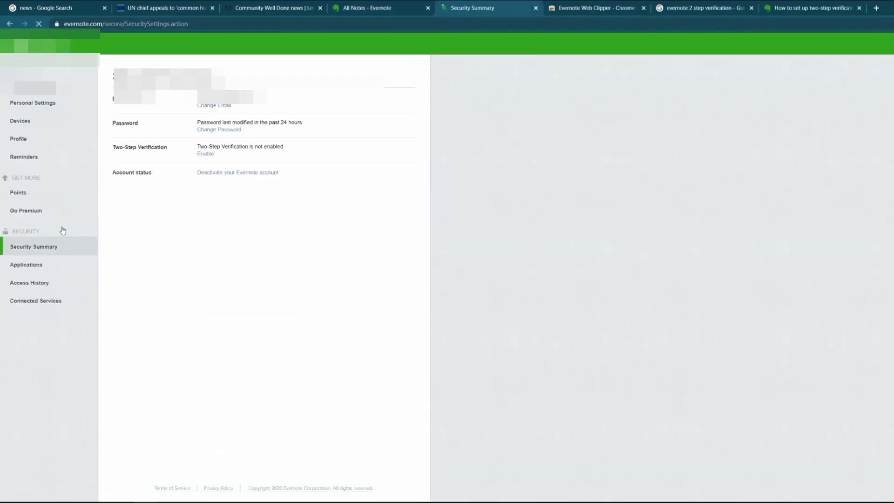
pyautogui.click(206, 155)
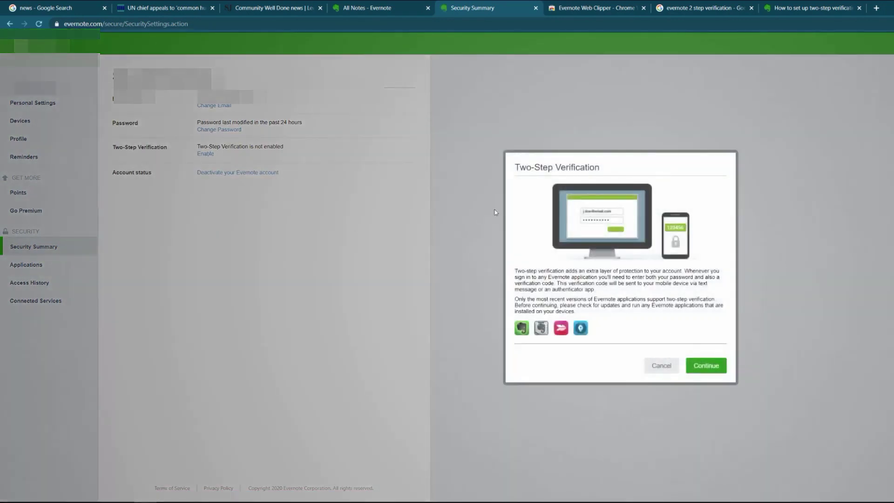